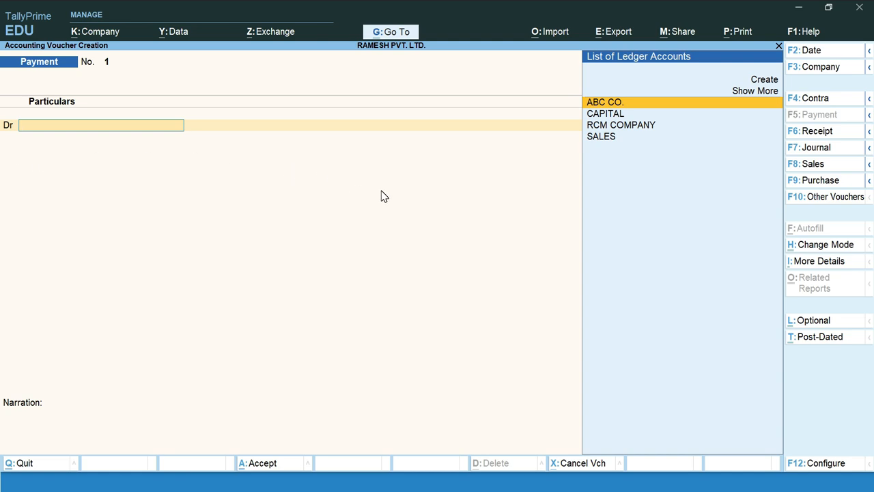
# - Change the payment voucher to Single Entry mode and set its account to Cash
pyautogui.click(824, 248)
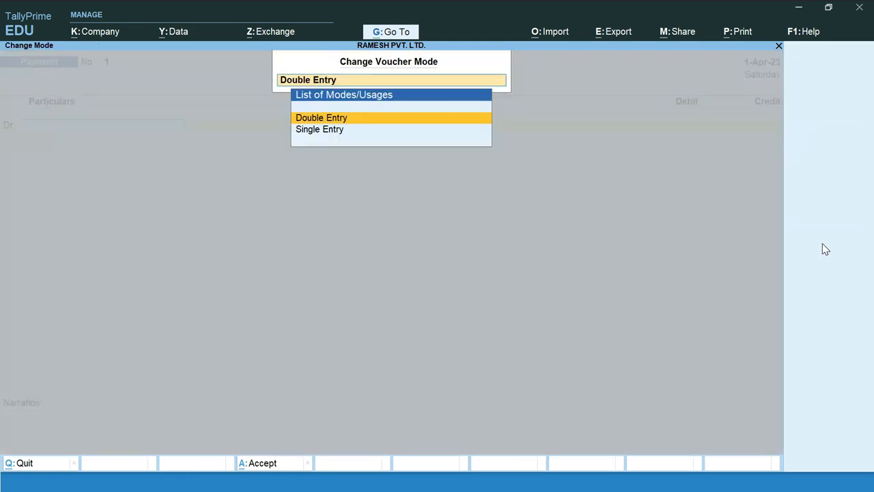
pyautogui.click(327, 131)
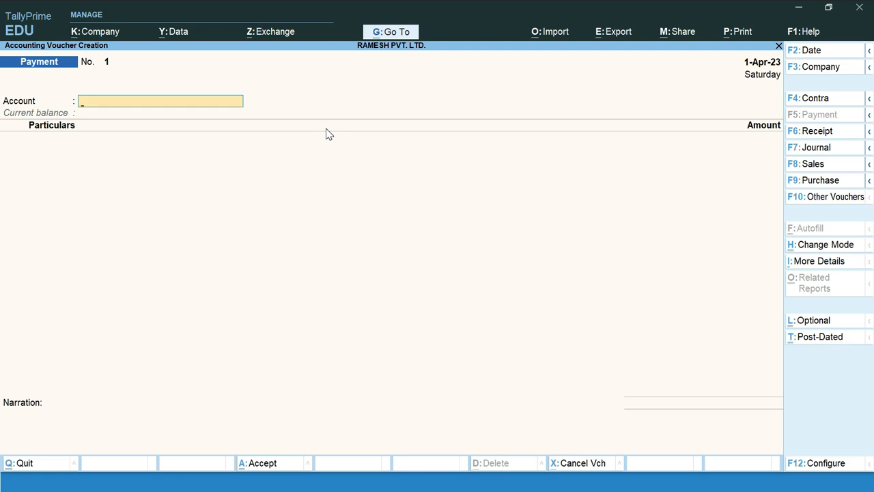
pyautogui.write('Cas')
pyautogui.press('Return')
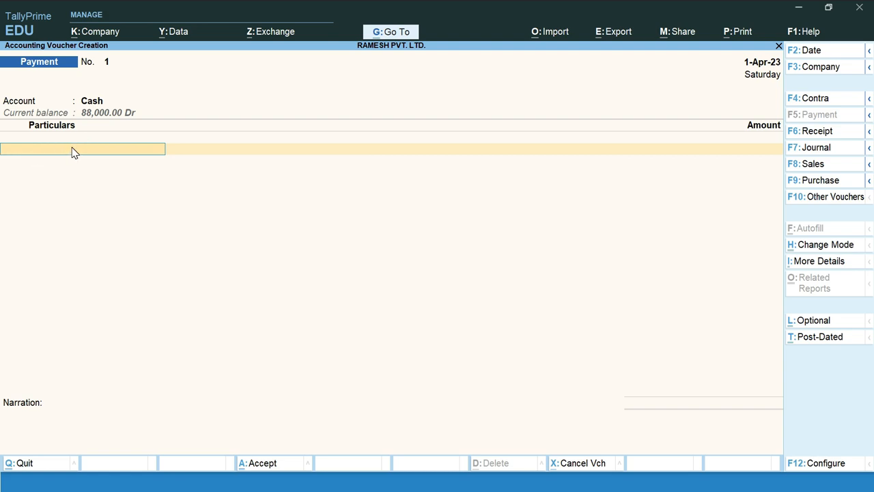
# - Create a ledger named Laptop under Fixed Assets from the voucher's particulars, keeping the other ledger details at their defaults
pyautogui.press('space')
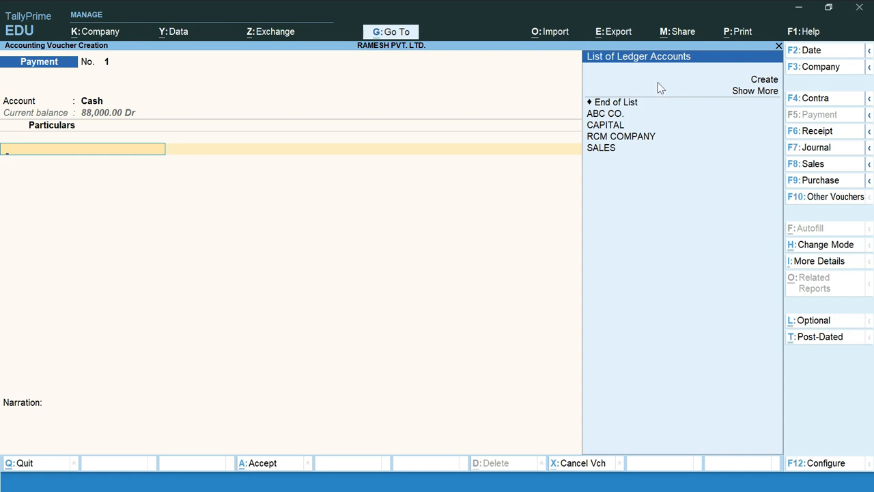
pyautogui.click(760, 83)
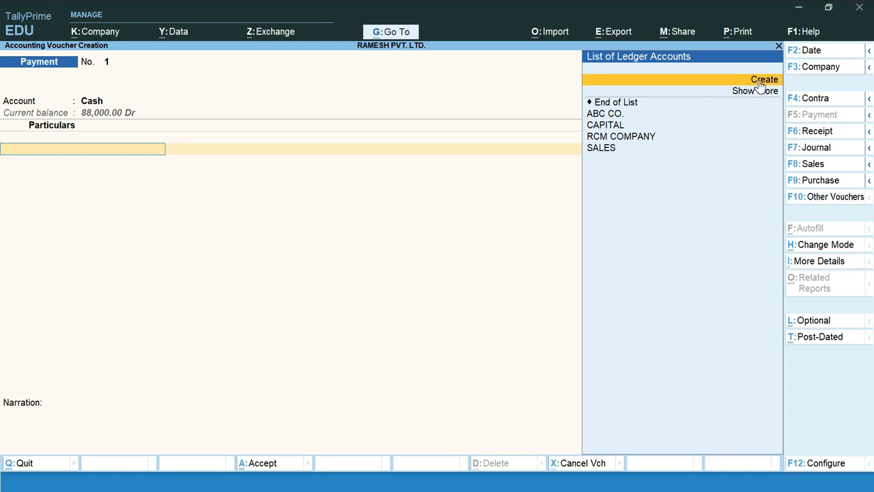
pyautogui.click(759, 82)
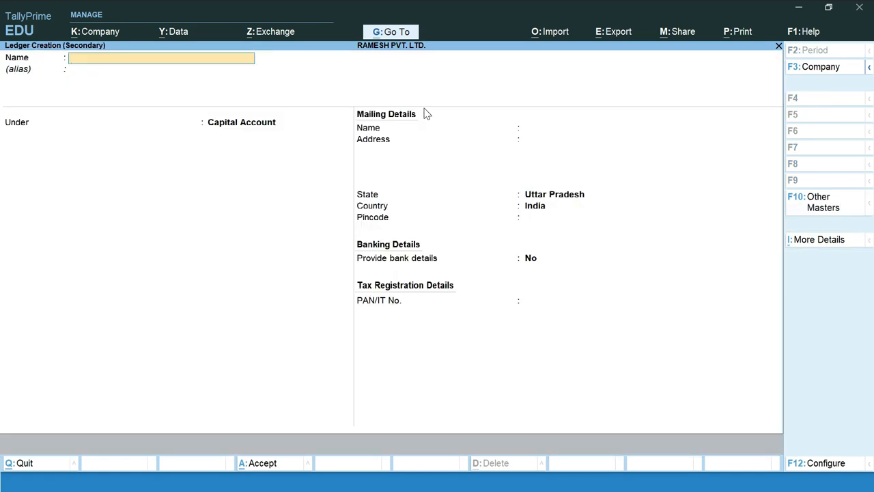
pyautogui.write('Laptop')
pyautogui.press('Return')
pyautogui.press('Return')
pyautogui.write('Fi')
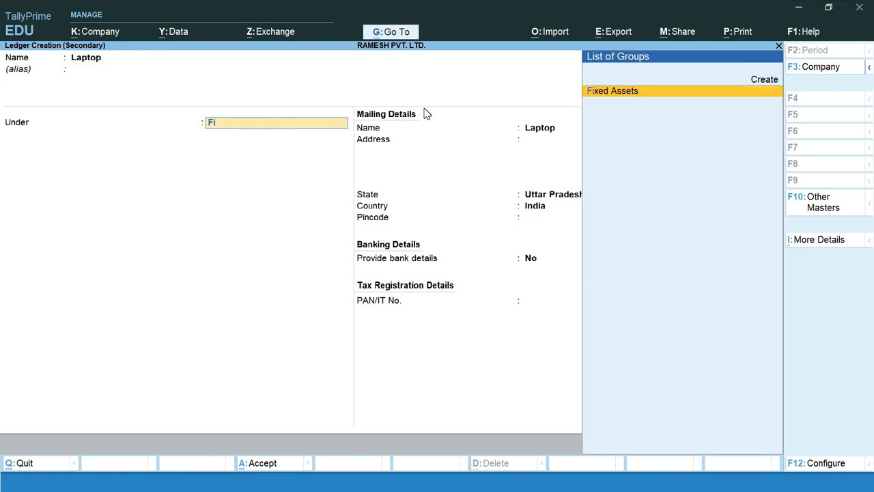
pyautogui.press('Return')
pyautogui.press('Return')
pyautogui.press('Return')
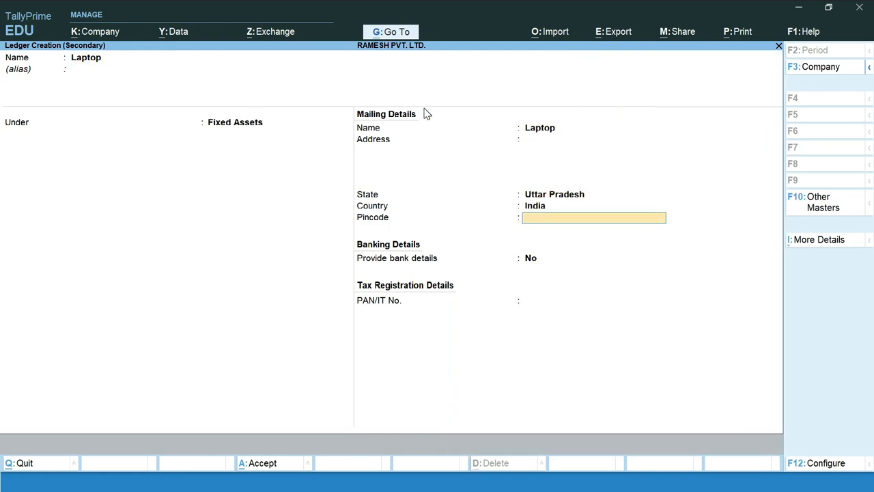
pyautogui.press('Return')
pyautogui.hotkey('ctrl', 'a')
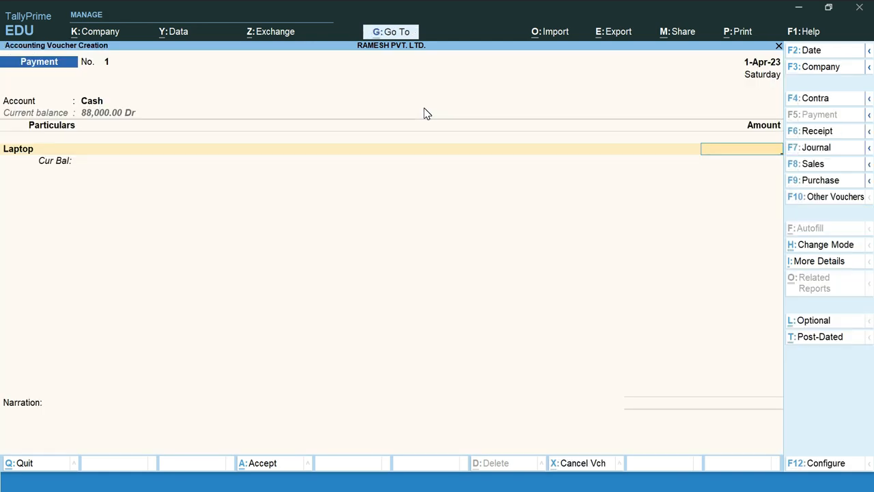
# - Enter 40,000 as the Laptop amount and save the payment voucher without a narration
pyautogui.write('40,000')
pyautogui.press('Return')
pyautogui.press('Return')
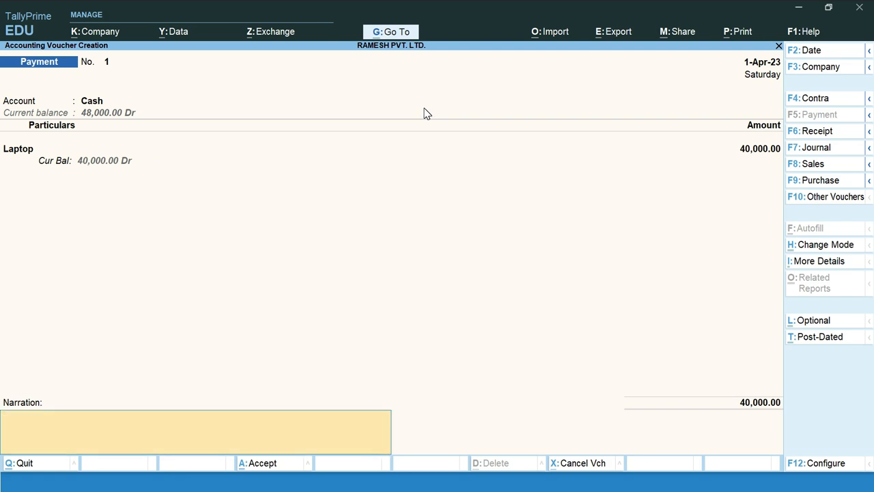
pyautogui.press('Return')
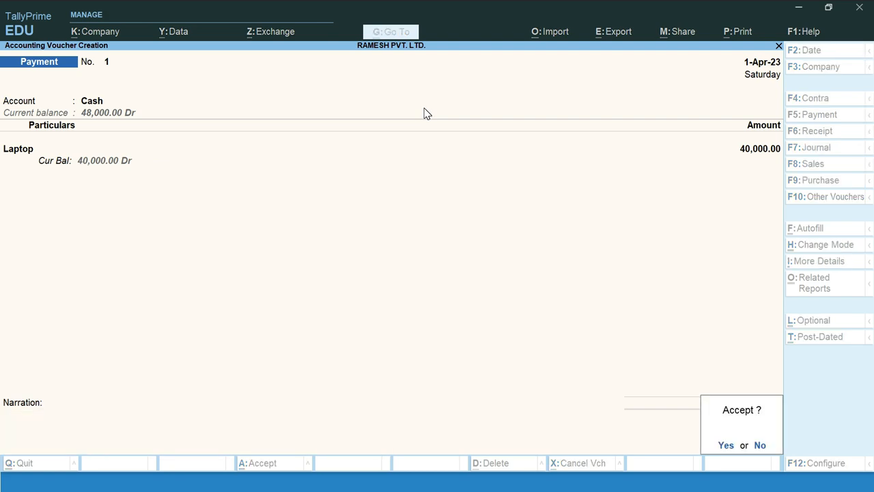
pyautogui.press('Return')
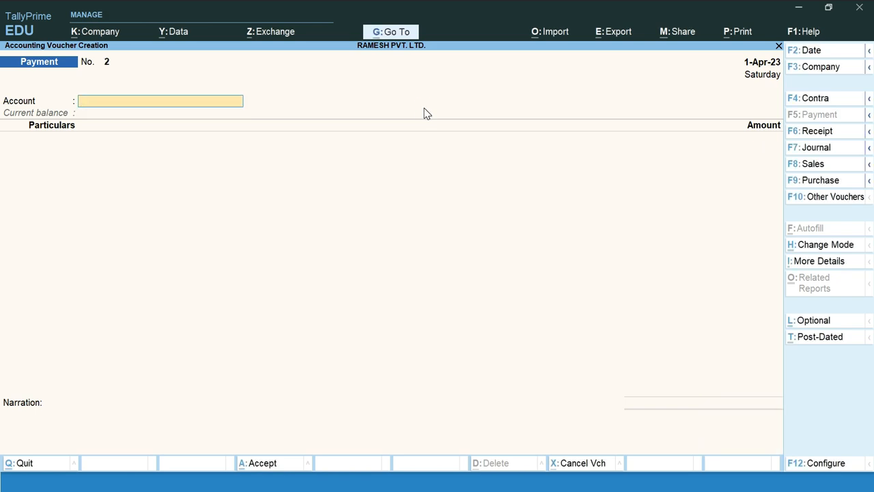
# - Reopen the previously saved Laptop payment voucher and delete it
pyautogui.press('pageup')
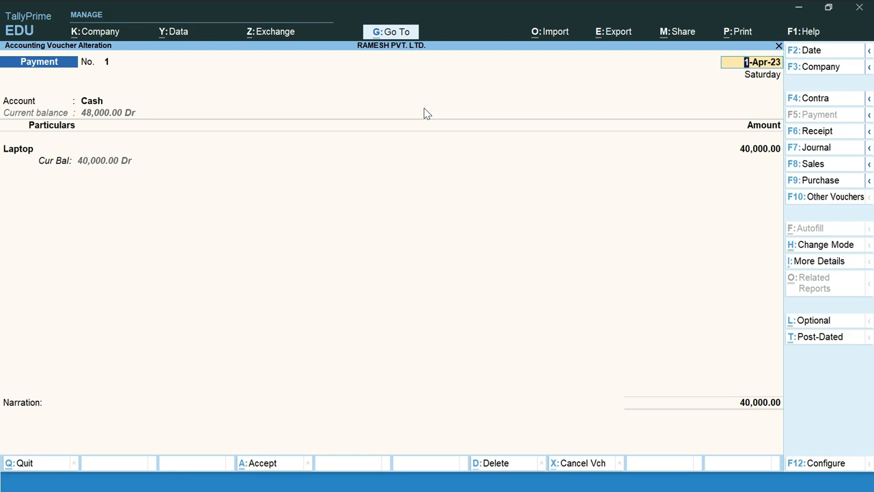
pyautogui.press('ctrl')
pyautogui.hotkey('alt', 'd')
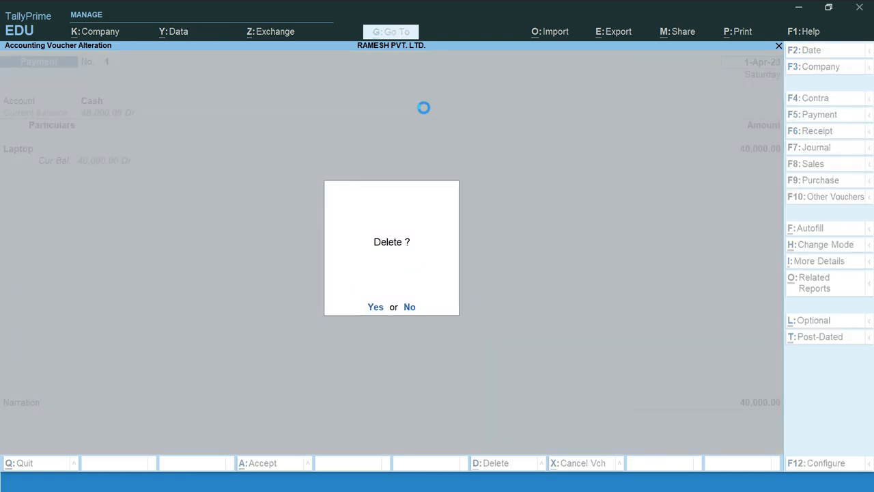
pyautogui.press('y')
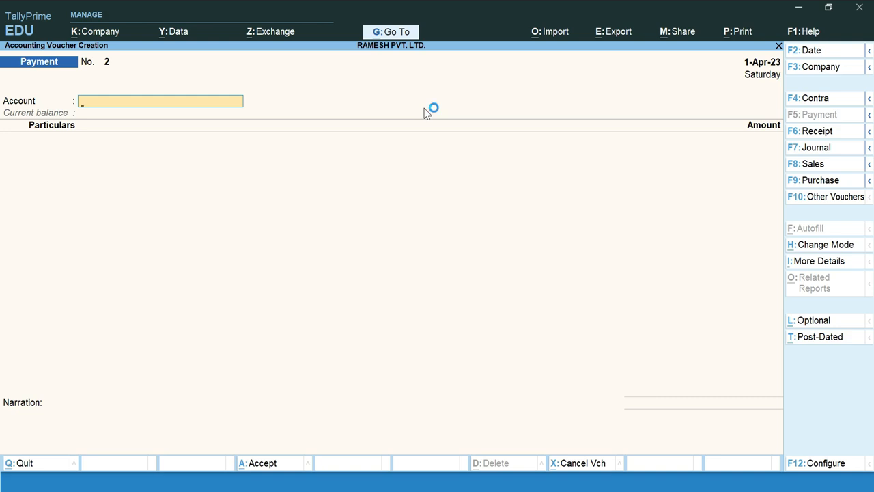
# - Change the payment voucher to Double Entry mode and debit the Laptop ledger with 40,000
pyautogui.click(827, 244)
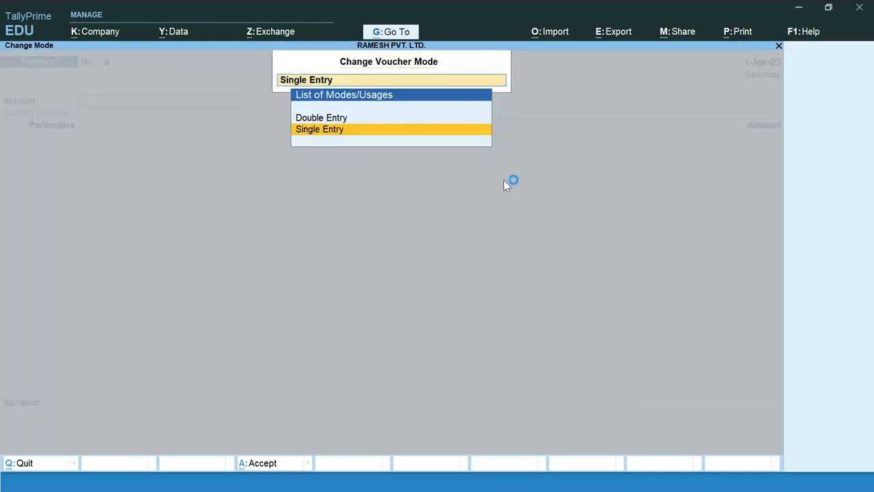
pyautogui.click(328, 119)
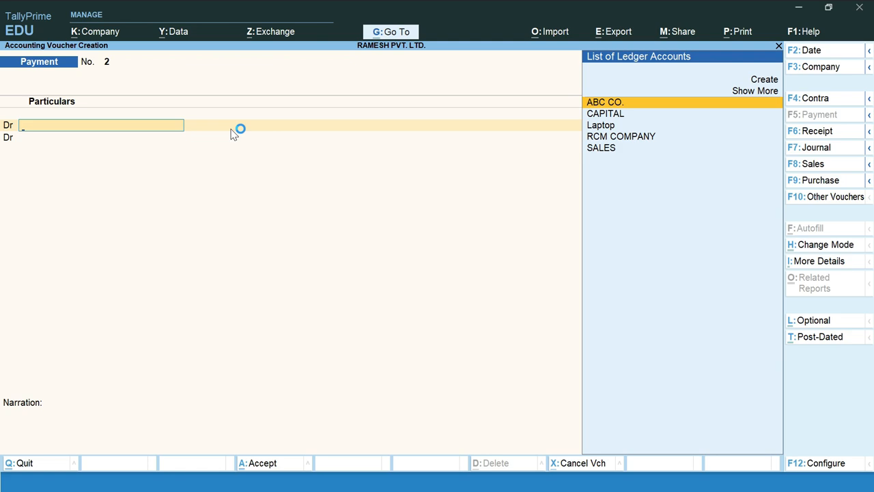
pyautogui.click(600, 126)
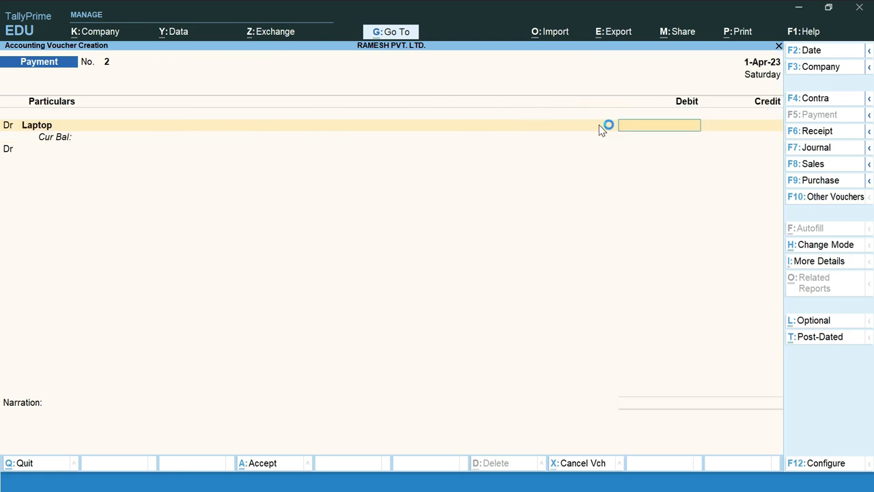
pyautogui.write('40000')
pyautogui.press('Return')
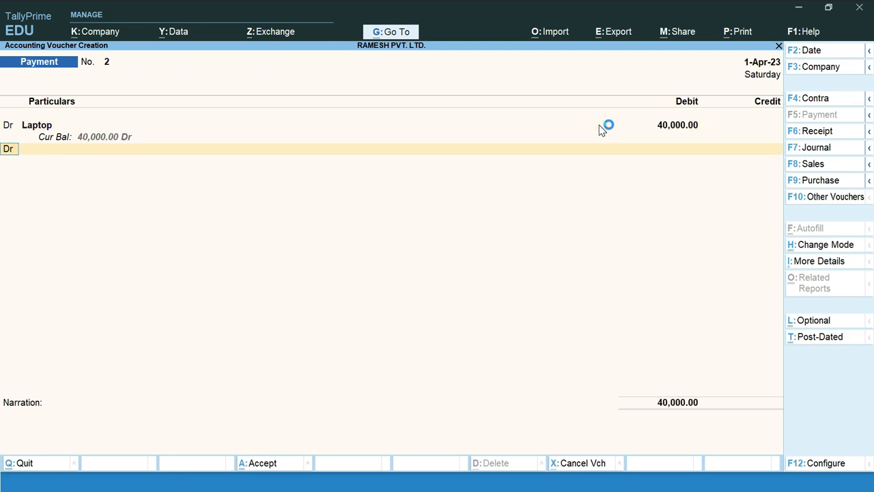
# - Credit Cash with 40,000 and save the payment voucher without a narration
pyautogui.write('c')
pyautogui.press('Return')
pyautogui.press('Return')
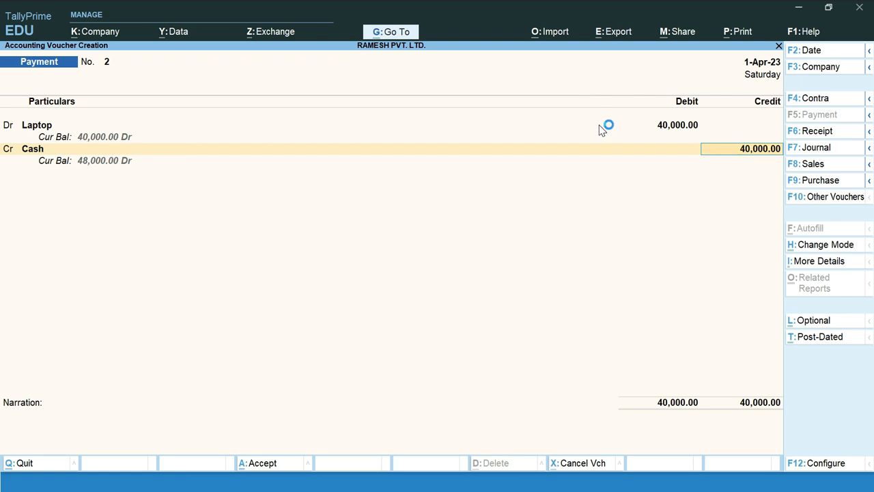
pyautogui.press('Return')
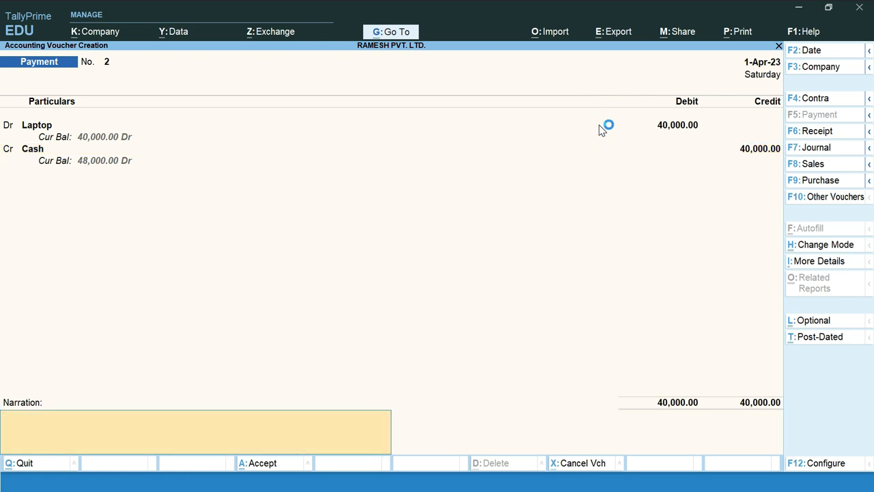
pyautogui.press('Return')
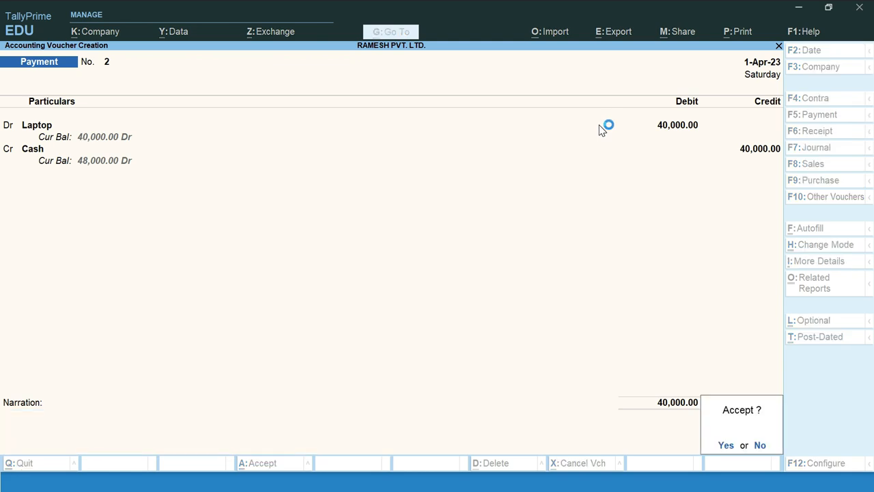
pyautogui.press('Return')
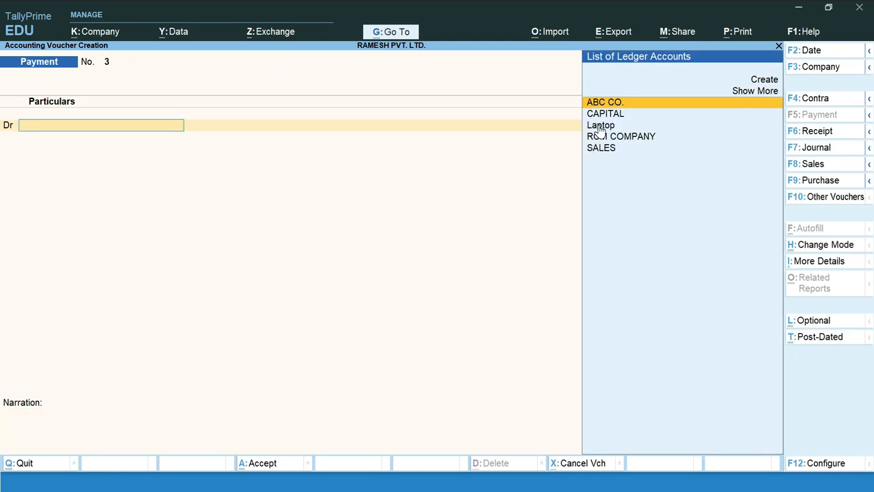
# - Switch to the PowerPoint slide show, read payment voucher entry #2 on the following slide, and return to TallyPrime
pyautogui.hotkey('alt', 'Tab')
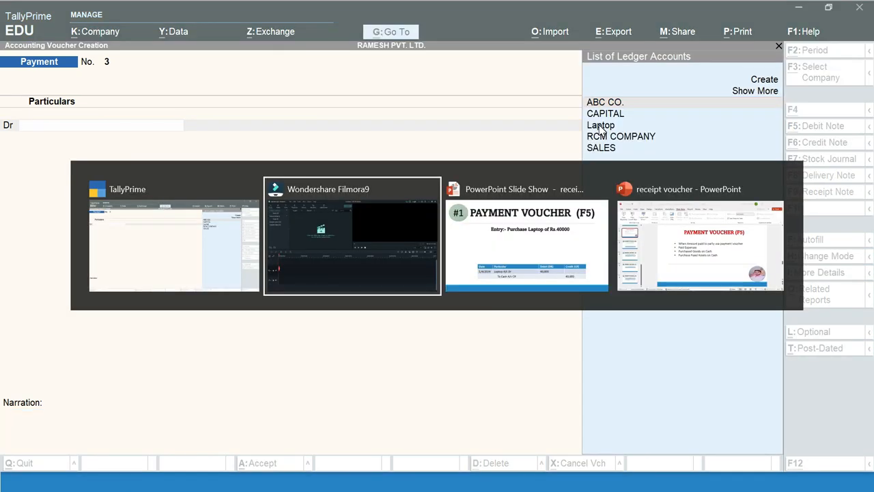
pyautogui.hotkey('alt', 'Tab')
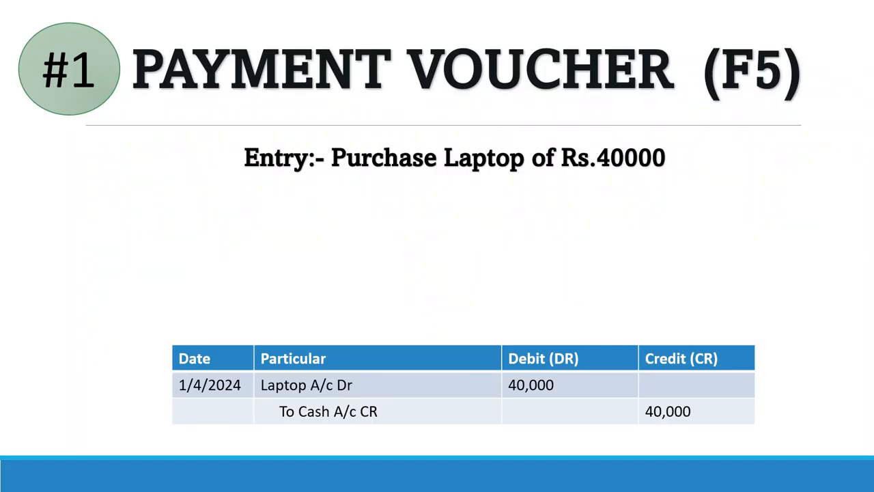
pyautogui.press('Right')
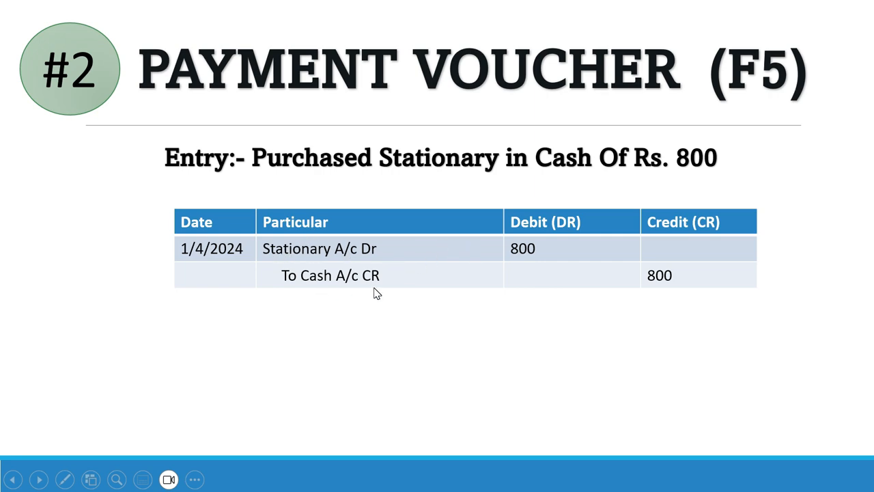
pyautogui.hotkey('alt', 'Tab')
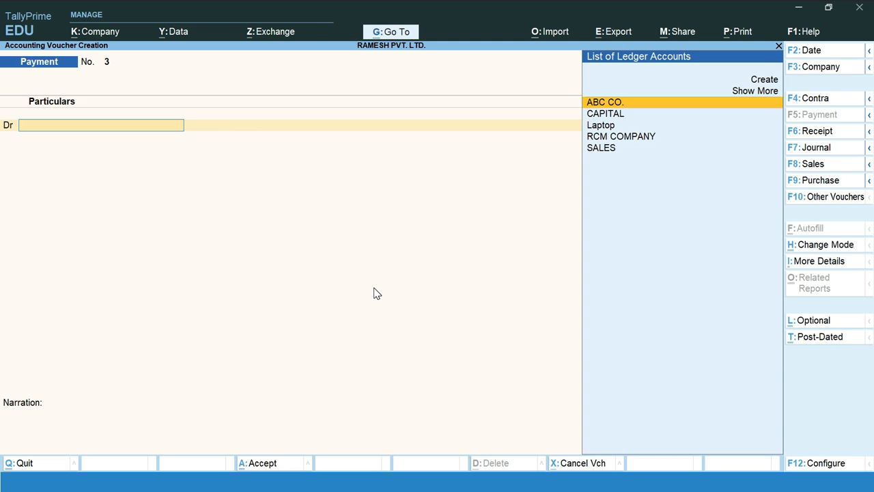
# - Create a ledger named Satitonary under Direct Expenses for the new payment voucher's debit line, keeping the remaining details at their defaults
pyautogui.hotkey('alt', 'c')
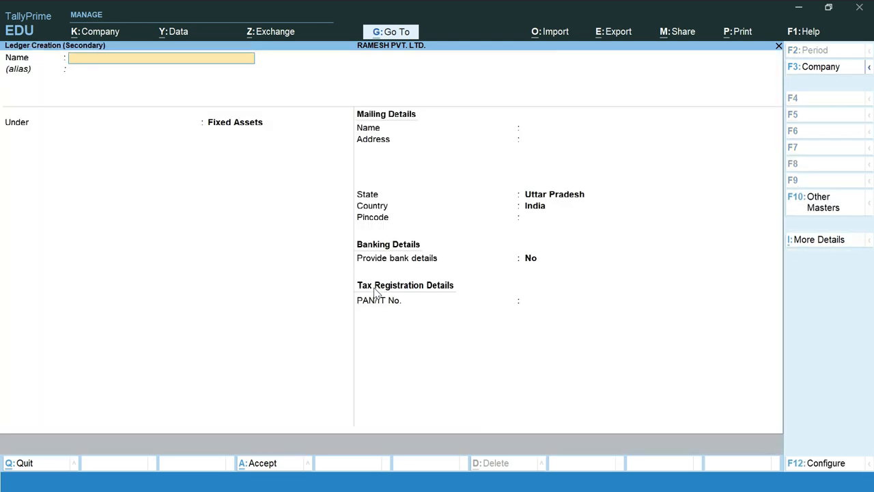
pyautogui.write('Satitonary')
pyautogui.press('Return')
pyautogui.press('Return')
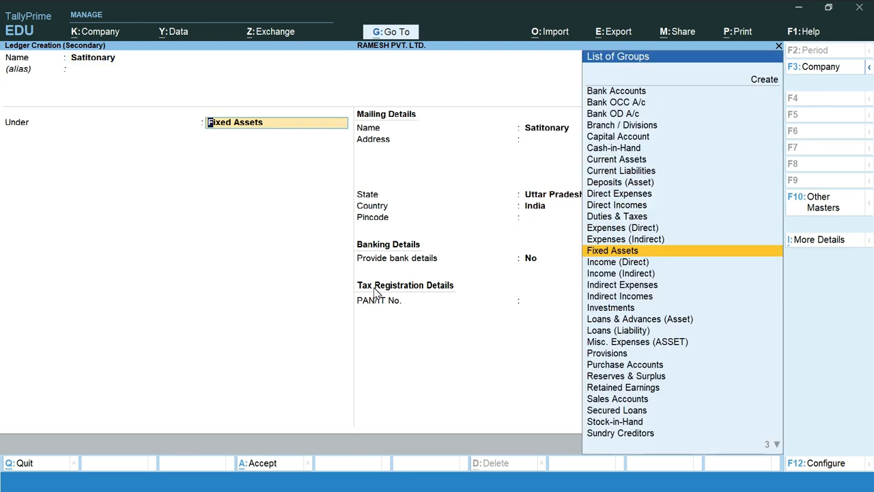
pyautogui.press('Up')
pyautogui.press('Up')
pyautogui.press('Up')
pyautogui.press('Up')
pyautogui.press('Up')
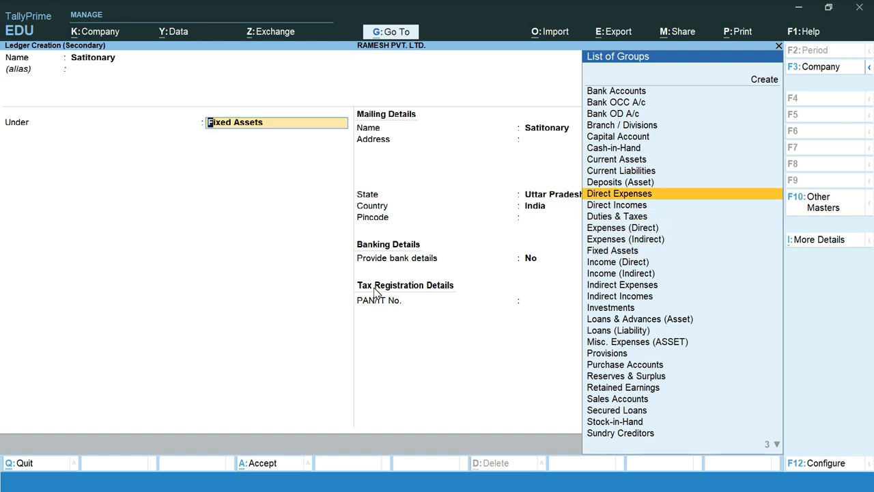
pyautogui.press('Return')
pyautogui.press('Return')
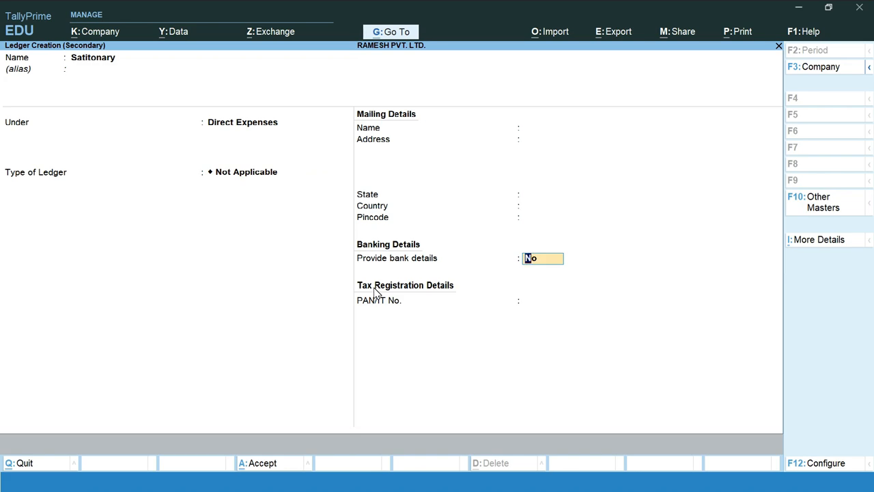
pyautogui.press('Return')
pyautogui.press('Return')
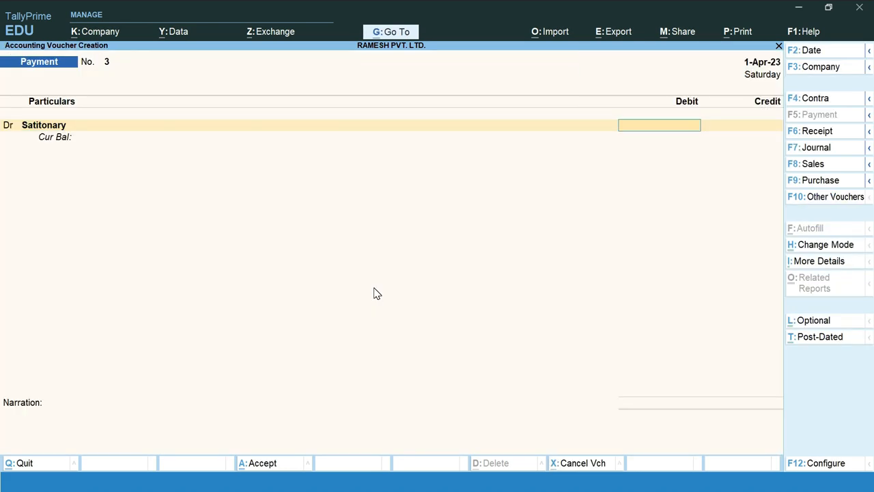
# - Complete the payment voucher with 800 debited to Satitonary and credited to Cash, and save it without a narration
pyautogui.write('800')
pyautogui.press('Return')
pyautogui.press('Return')
pyautogui.write('Ca')
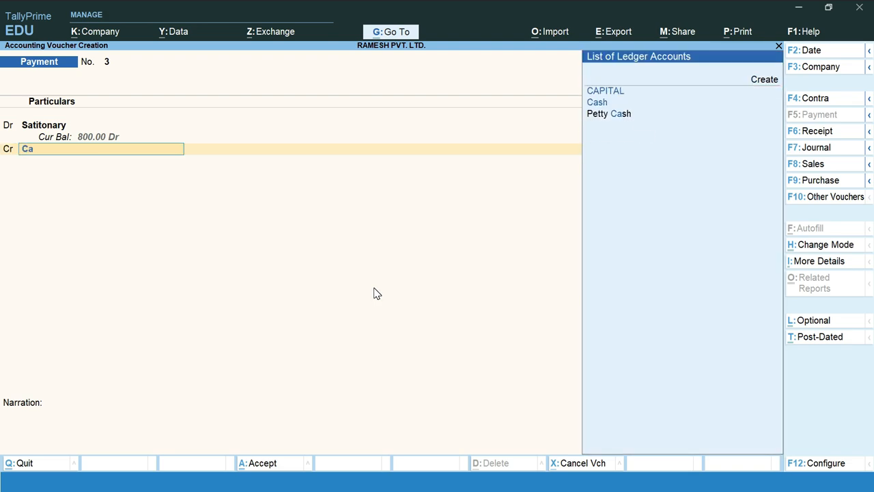
pyautogui.press('Down')
pyautogui.press('Return')
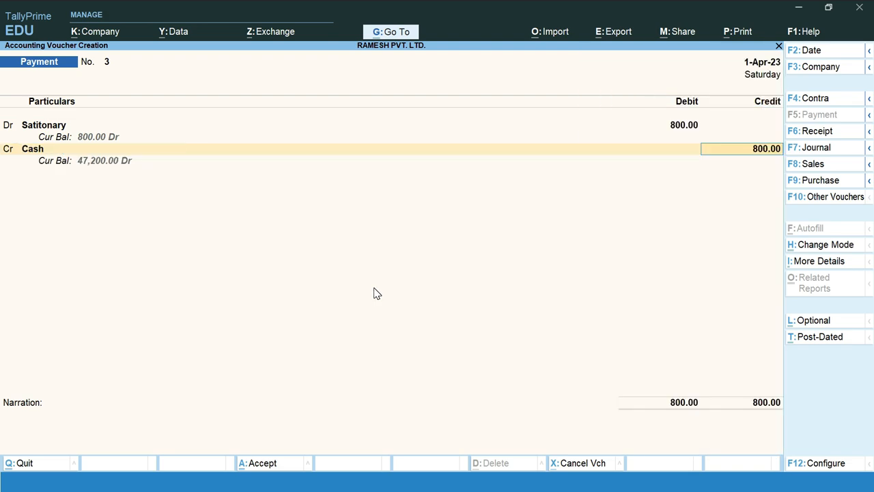
pyautogui.press('Return')
pyautogui.press('Return')
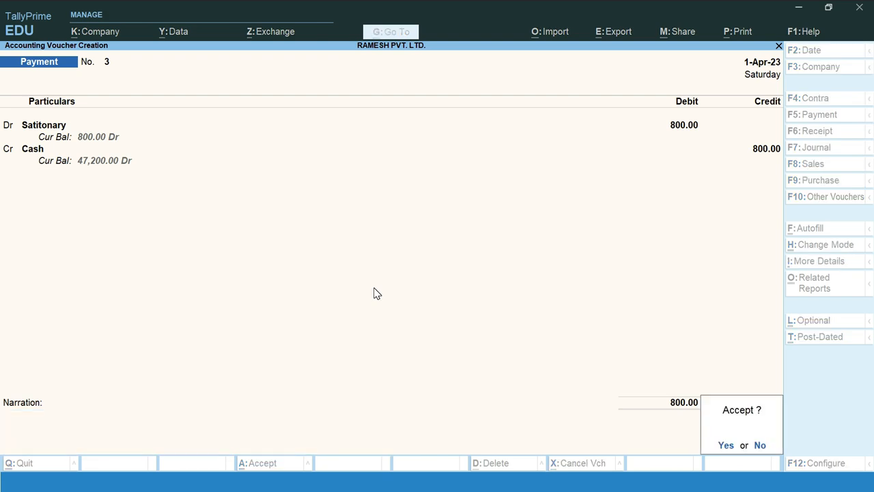
pyautogui.press('Return')
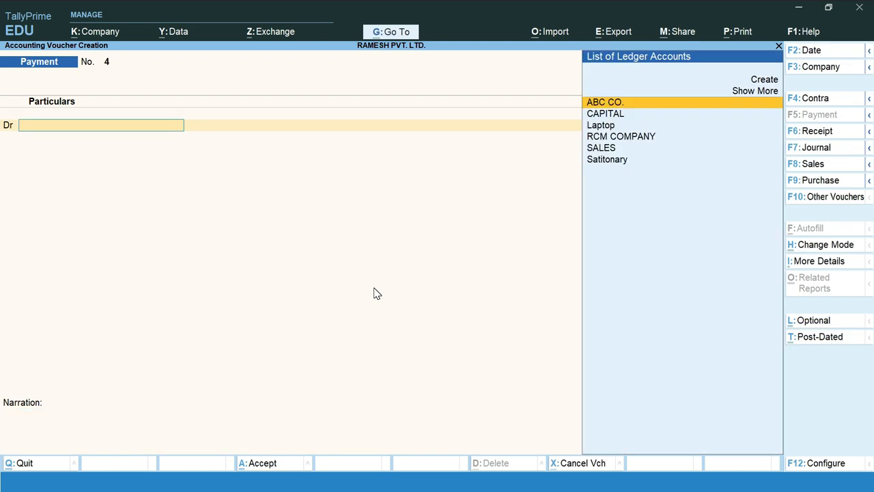
# - Switch to the PowerPoint slide show, read payment voucher entry #3 on the following slide, and return to TallyPrime
pyautogui.hotkey('alt', 'Tab')
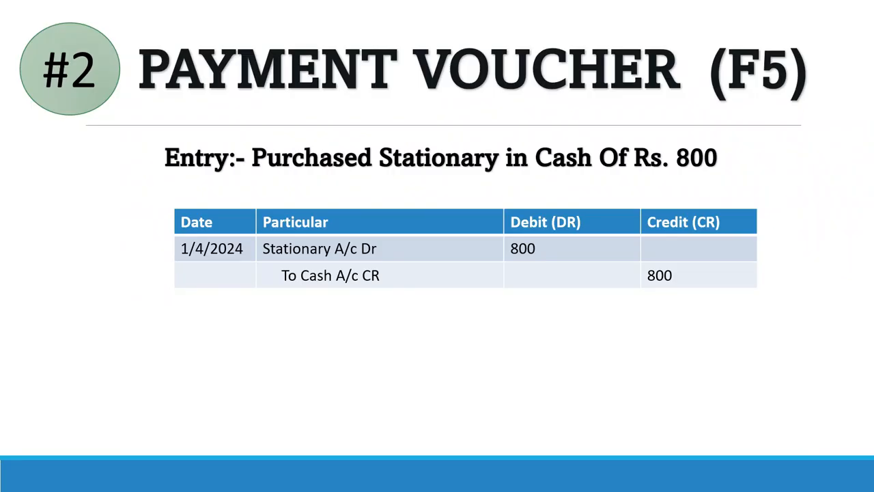
pyautogui.press('Right')
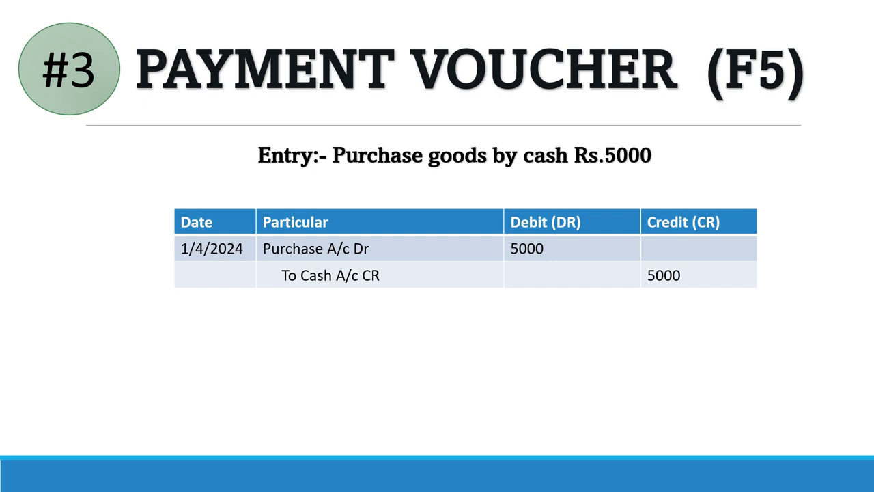
pyautogui.hotkey('alt', 'Tab')
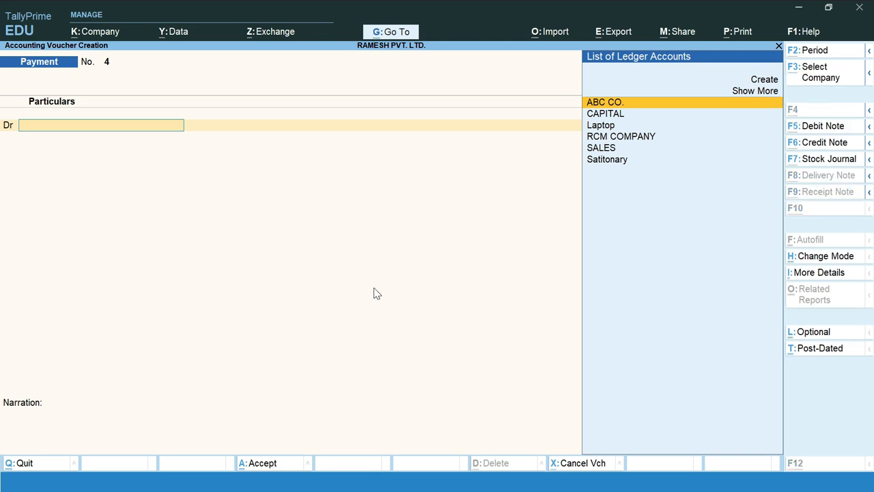
# - Create a ledger named Purchase under Purchase Accounts for the voucher's debit line and skip its inventory allocations
pyautogui.hotkey('alt', 'c')
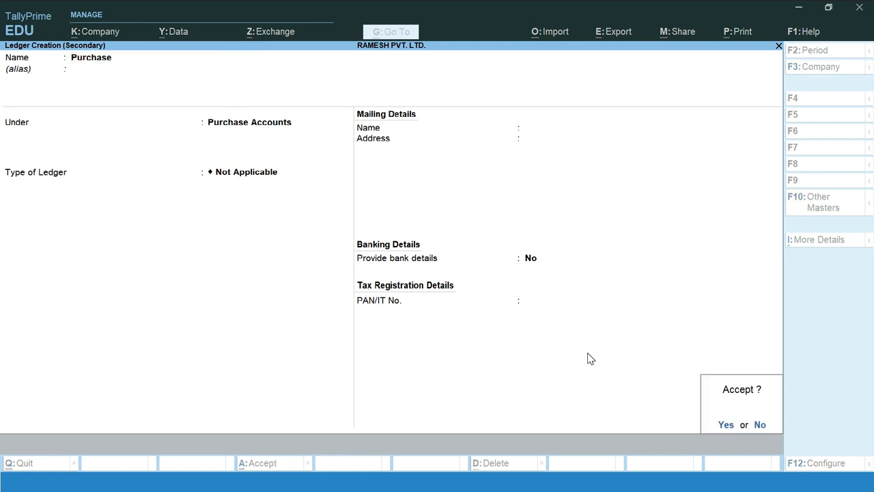
pyautogui.click(725, 425)
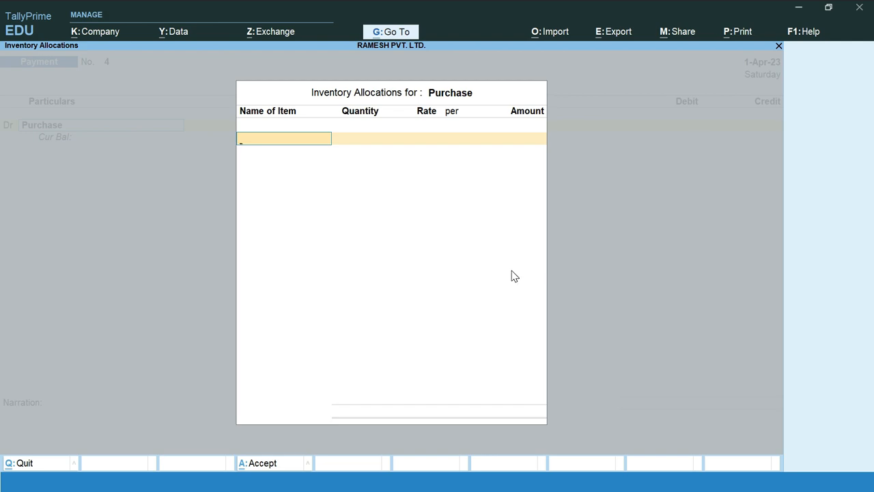
pyautogui.press('Return')
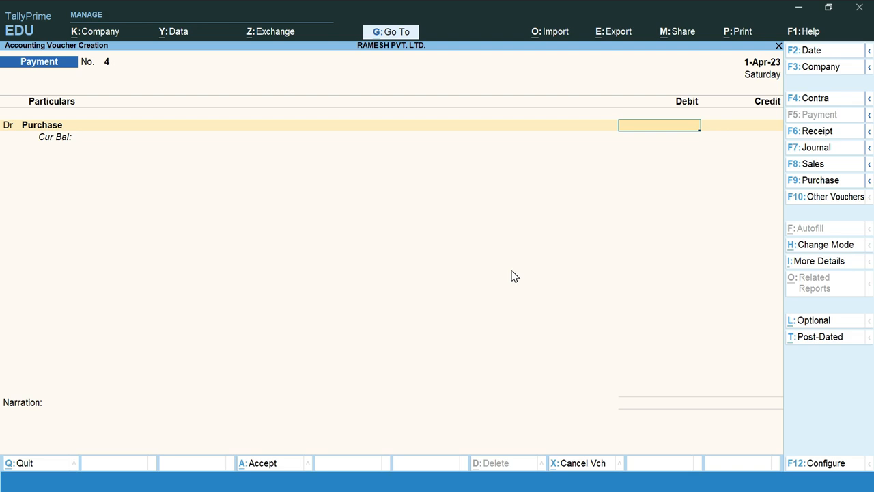
# - Recheck entry #3 in the PowerPoint slide show, return to TallyPrime, and debit the Purchase ledger with 5000
pyautogui.hotkey('alt', 'Tab')
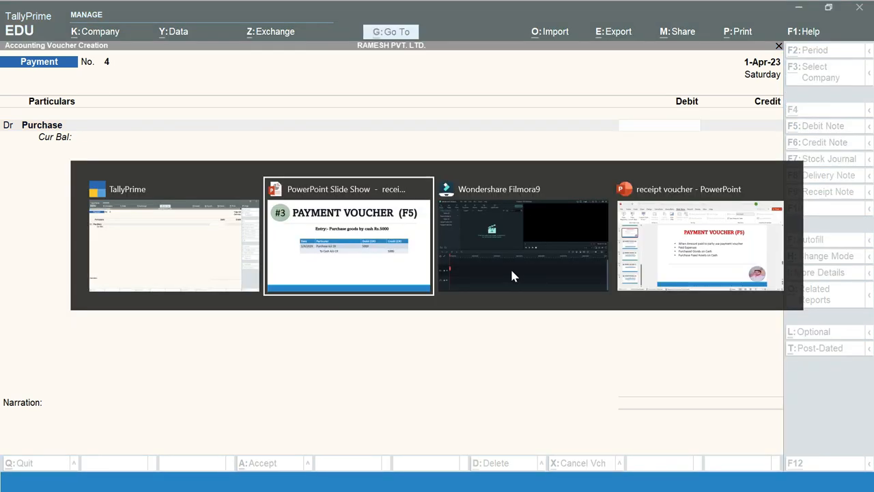
pyautogui.hotkey('alt', 'Tab')
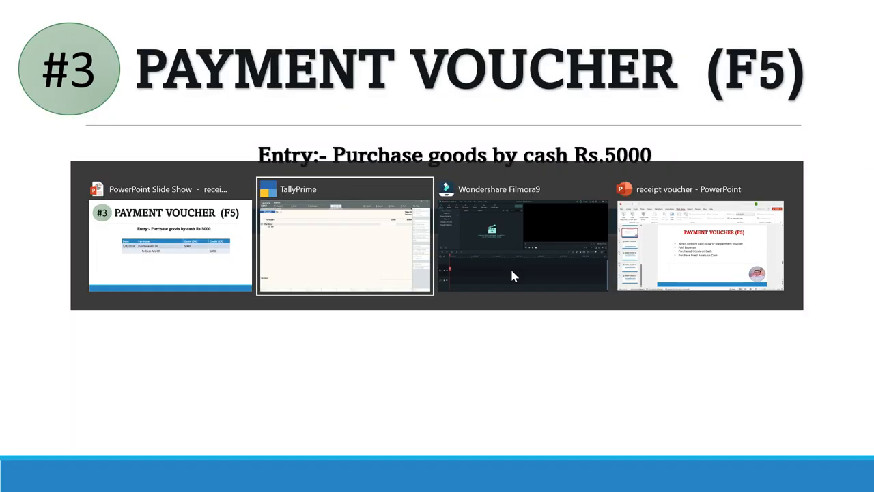
pyautogui.write('5000')
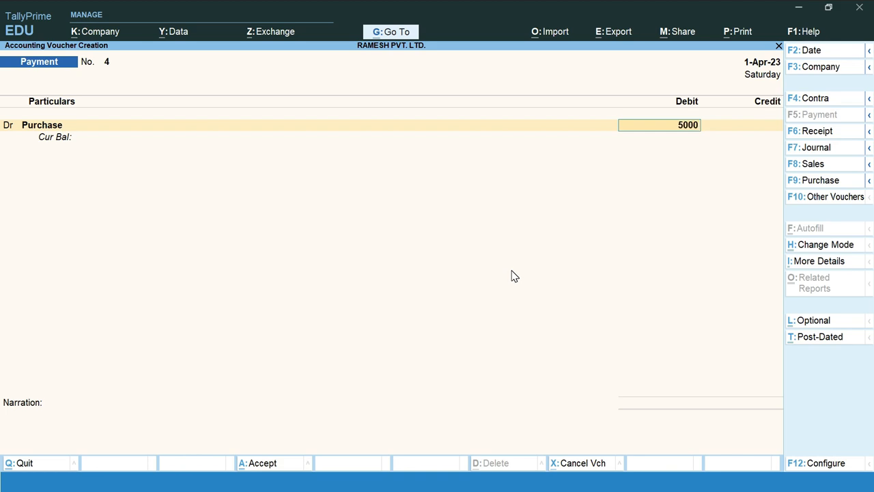
pyautogui.press('Return')
pyautogui.press('Return')
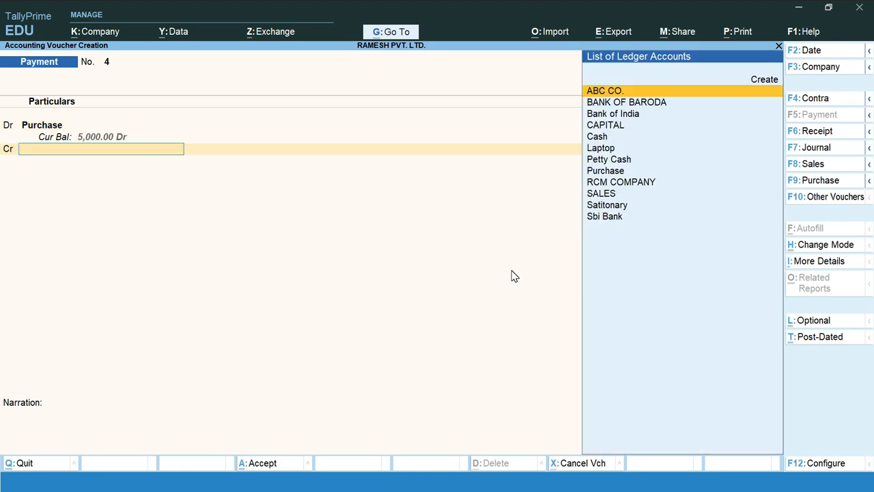
# - Credit Cash with 5,000 and save the payment voucher without a narration
pyautogui.write('Cash')
pyautogui.press('Return')
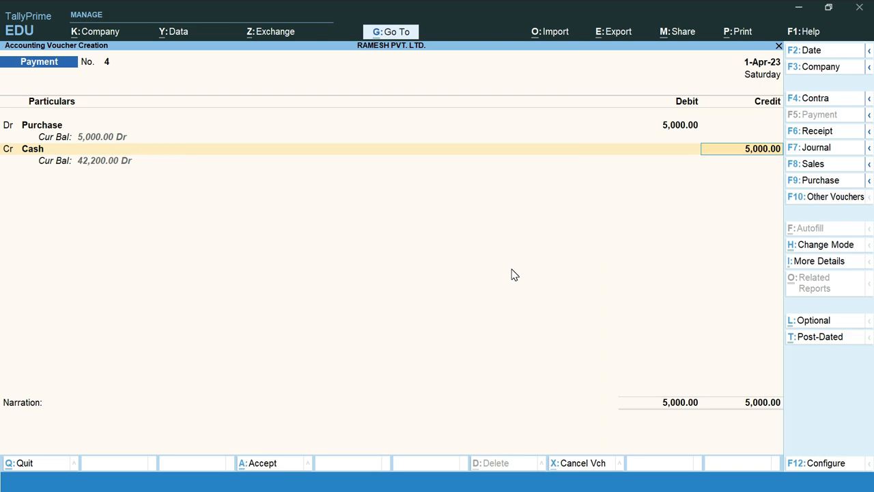
pyautogui.press('Return')
pyautogui.press('Return')
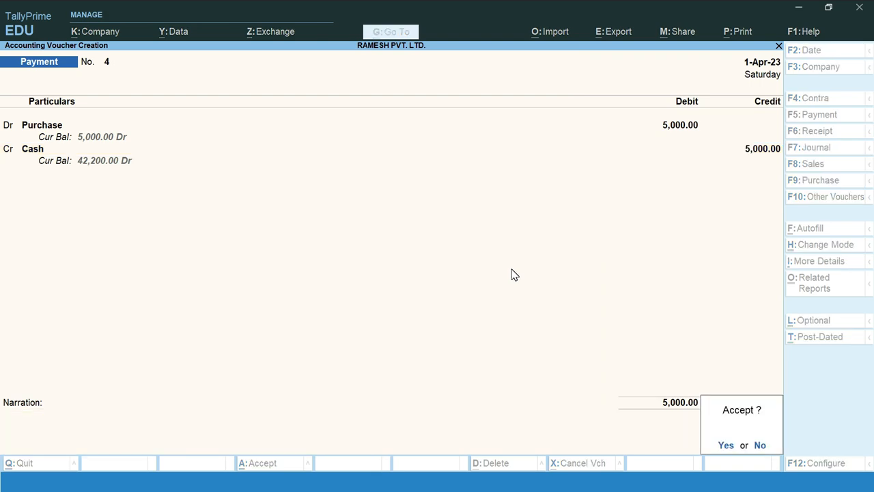
pyautogui.press('y')
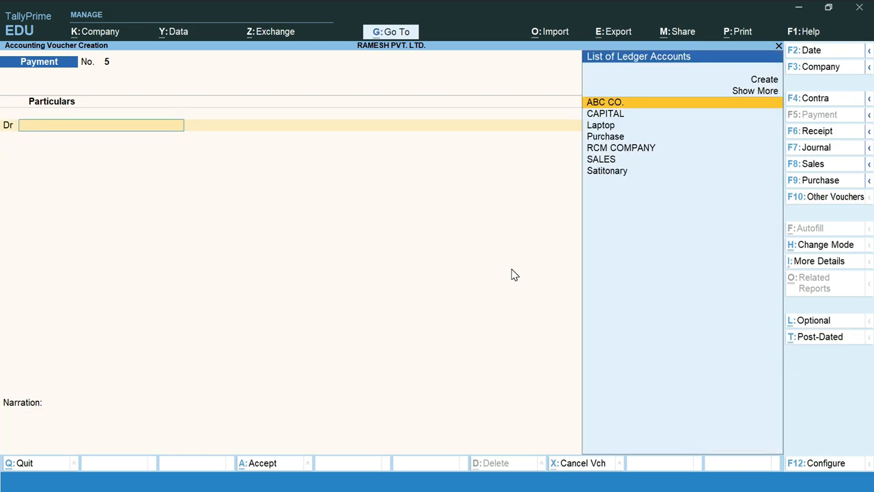
# - Switch to the PowerPoint slide show, read payment voucher entry #4 on the following slide, and return to TallyPrime
pyautogui.hotkey('alt', 'Tab')
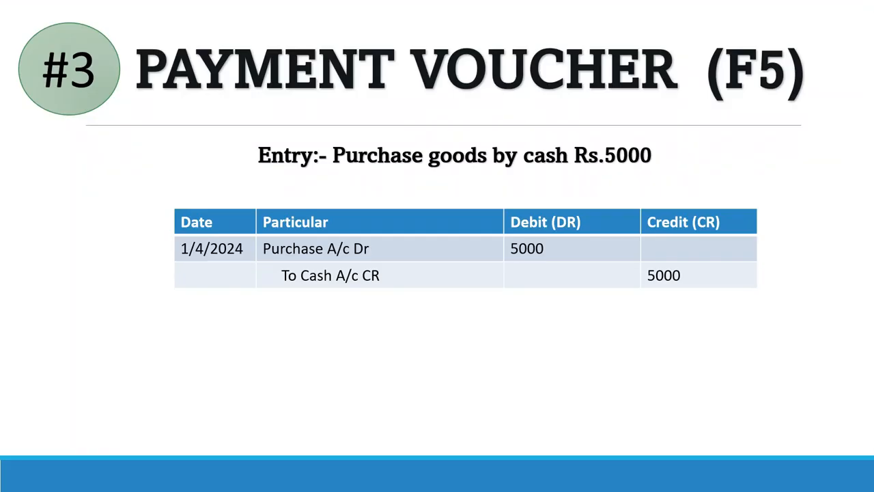
pyautogui.press('Right')
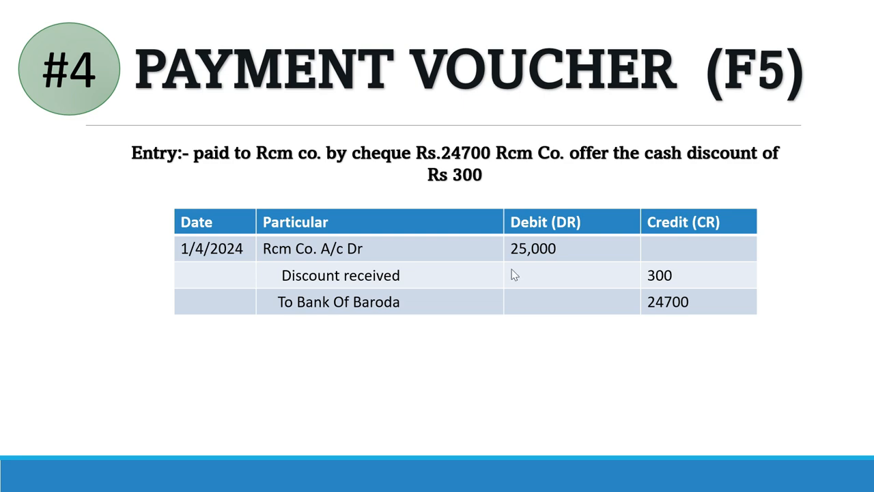
pyautogui.hotkey('alt', 'Tab')
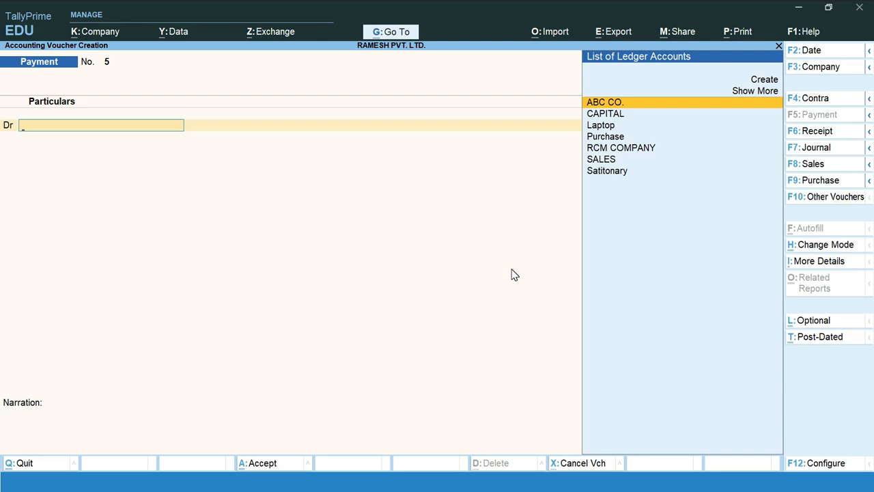
# - Debit the RCM COMPANY ledger with 25000 in the new payment voucher
pyautogui.press('Down')
pyautogui.press('Down')
pyautogui.press('Down')
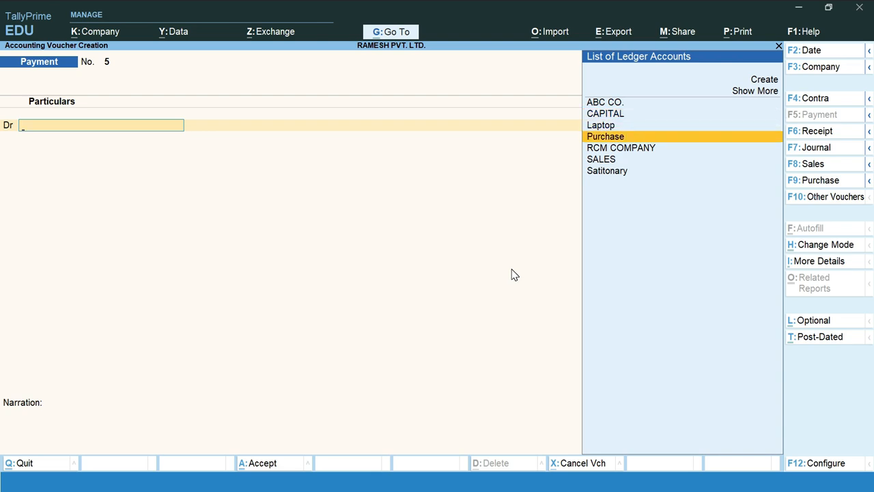
pyautogui.press('Down')
pyautogui.press('Return')
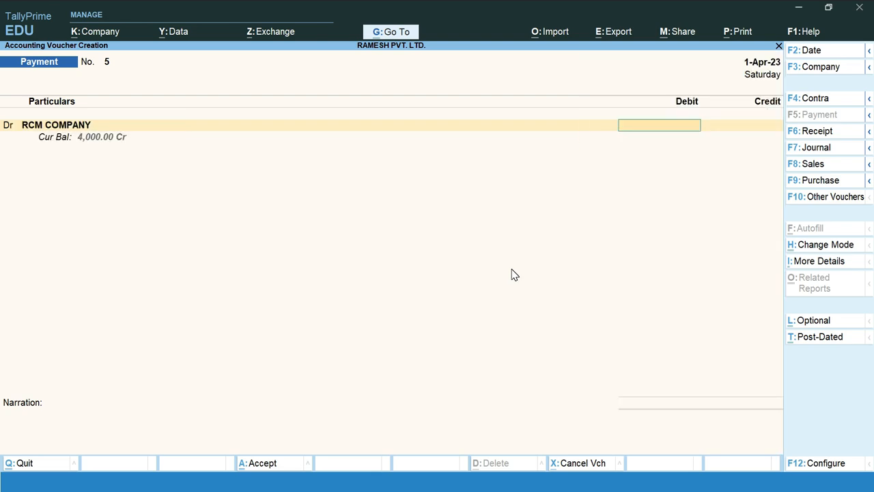
pyautogui.write('25000')
pyautogui.press('Return')
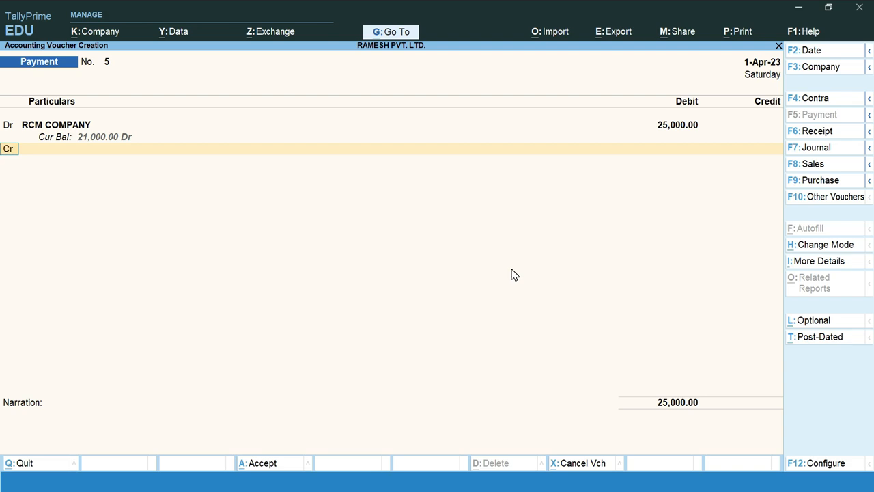
# - Look through the list of ledger accounts for an existing discount ledger to use on the credit line
pyautogui.press('Return')
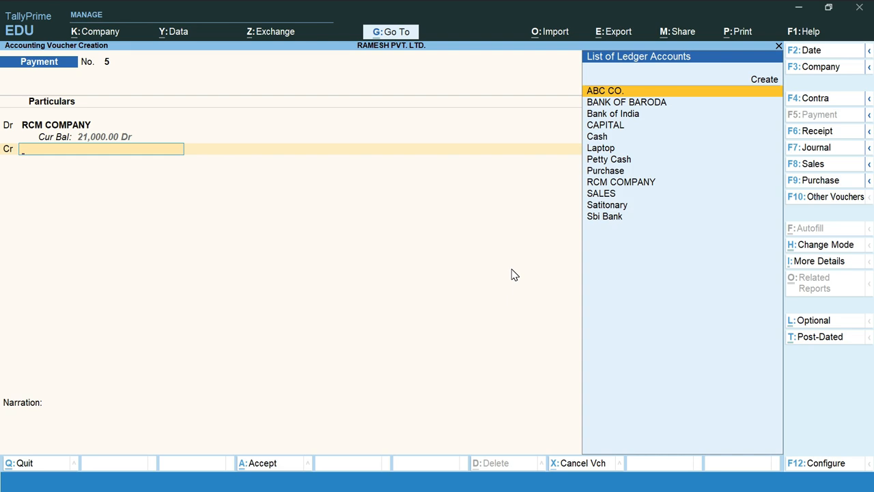
pyautogui.press('Down')
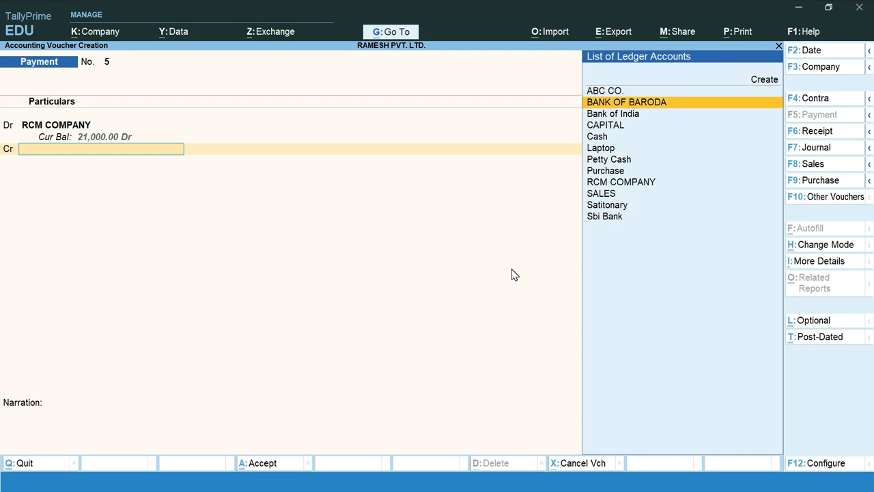
pyautogui.press('Down')
pyautogui.press('Down')
pyautogui.press('Down')
pyautogui.press('Down')
pyautogui.press('Down')
pyautogui.press('Down')
pyautogui.press('Down')
pyautogui.press('Down')
pyautogui.press('Down')
pyautogui.press('Up')
pyautogui.press('Up')
pyautogui.press('Up')
pyautogui.press('Up')
pyautogui.press('Up')
pyautogui.press('Up')
pyautogui.press('Up')
pyautogui.press('Up')
pyautogui.press('Up')
pyautogui.press('Up')
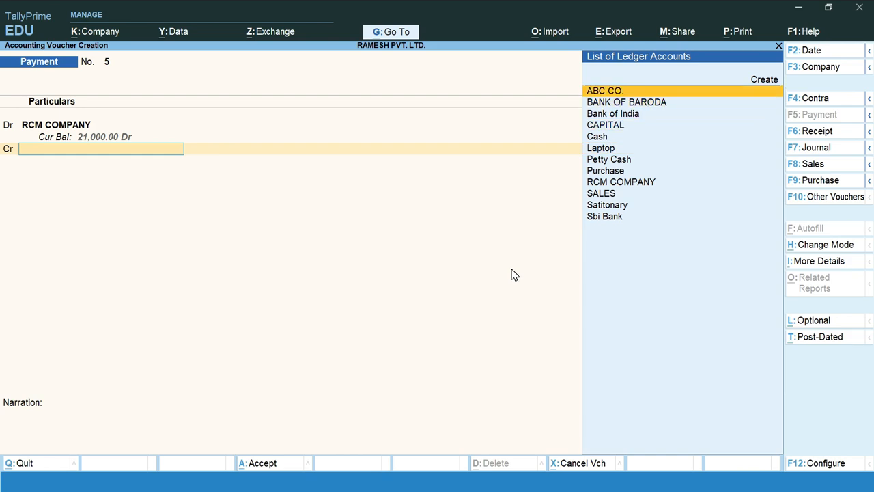
# - Create a ledger named Discount Received under Indirect Incomes for the credit line, keeping the remaining details at their defaults
pyautogui.press('Up')
pyautogui.press('Return')
pyautogui.write('Dic')
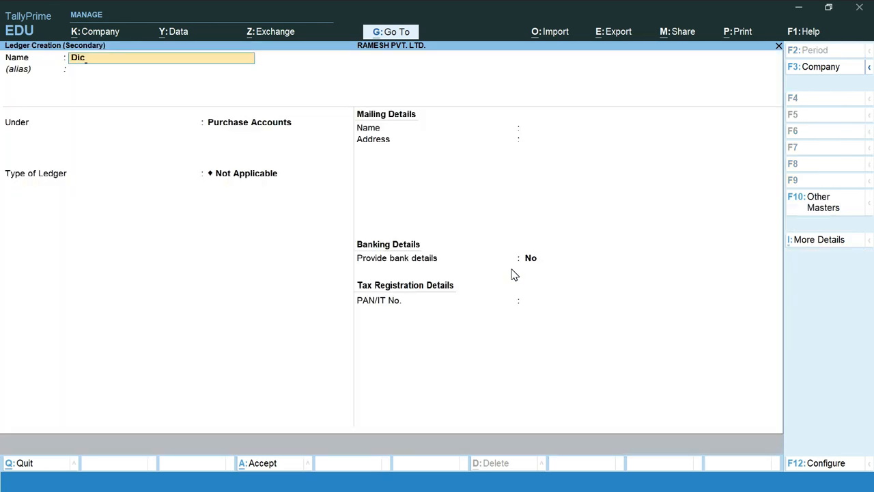
pyautogui.press('BackSpace')
pyautogui.write('scount Received')
pyautogui.press('Return')
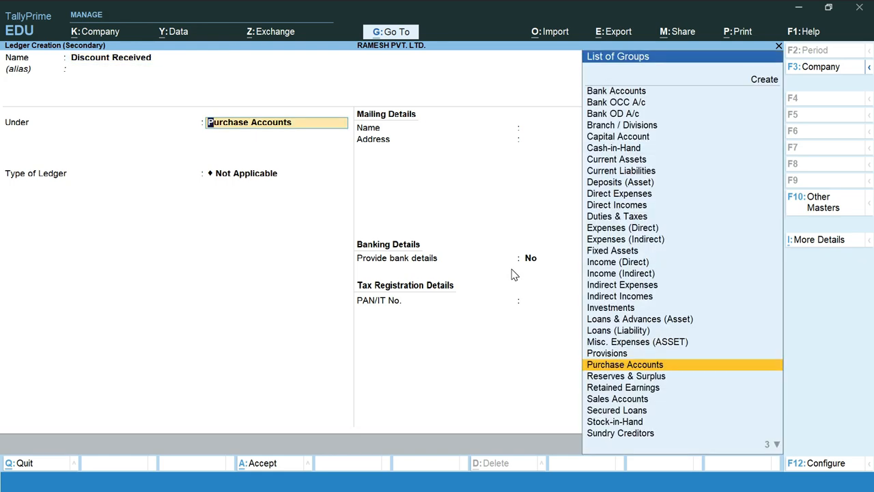
pyautogui.write('in')
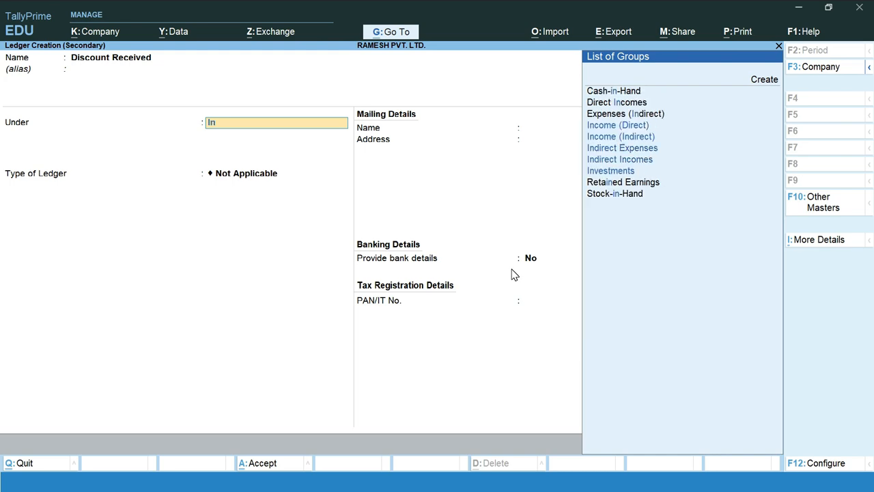
pyautogui.press('Down')
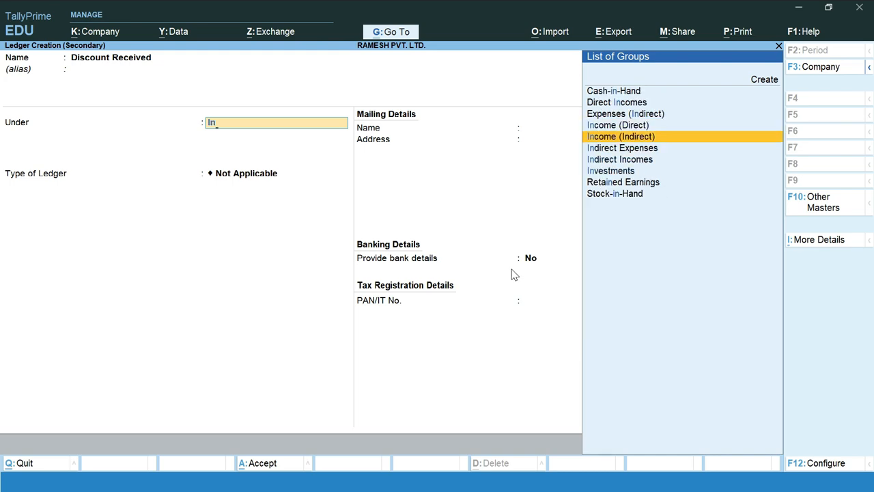
pyautogui.press('Return')
pyautogui.press('Return')
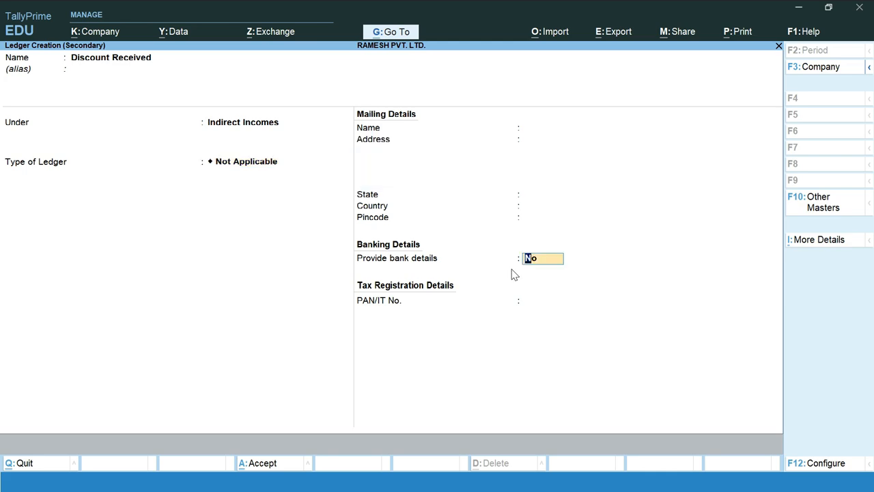
pyautogui.press('Return')
pyautogui.press('Return')
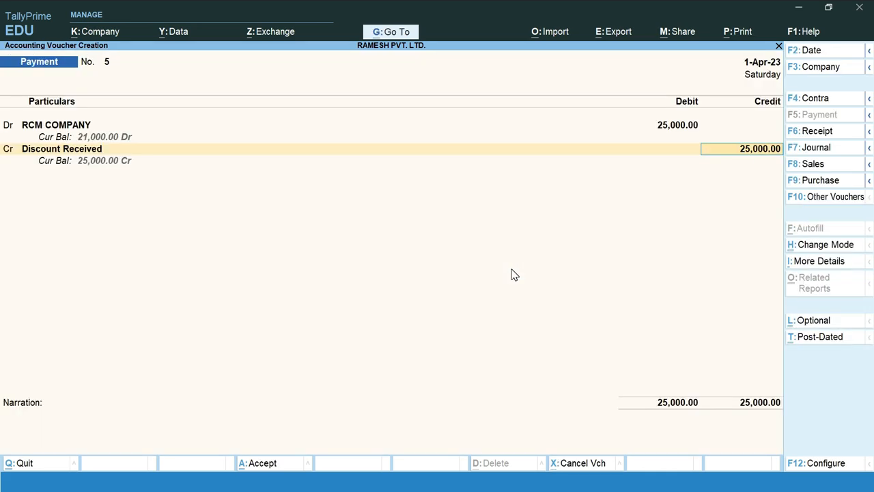
# - Credit Discount Received with 300 and Cash with 24,700 in the payment voucher
pyautogui.write('300')
pyautogui.press('Return')
pyautogui.press('Return')
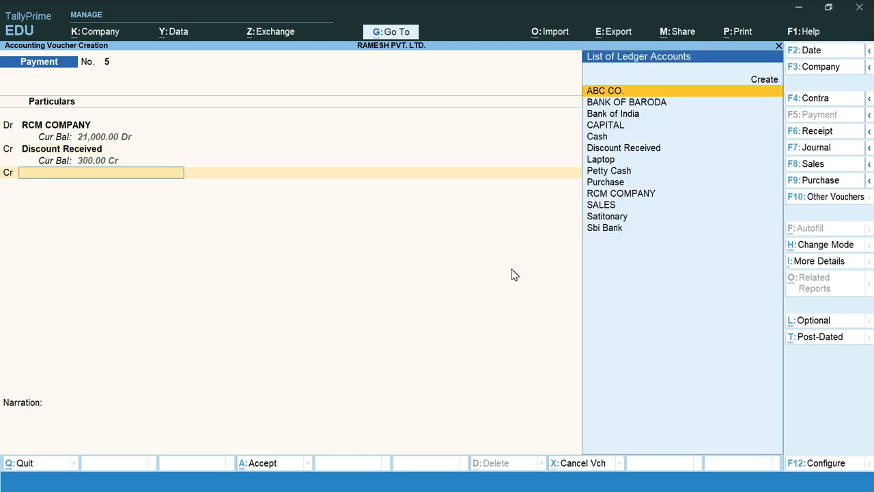
pyautogui.write('Cash')
pyautogui.press('Return')
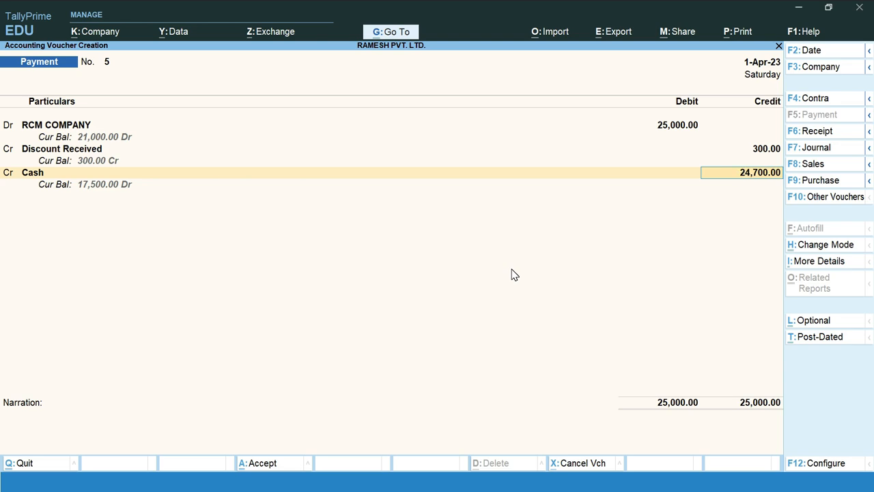
pyautogui.press('Return')
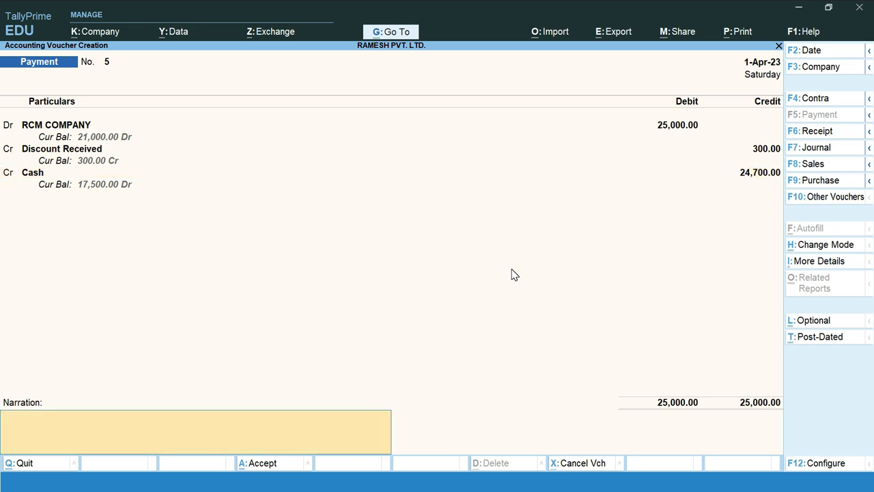
# - Leave the narration empty and save the RCM COMPANY payment voucher
pyautogui.press('Return')
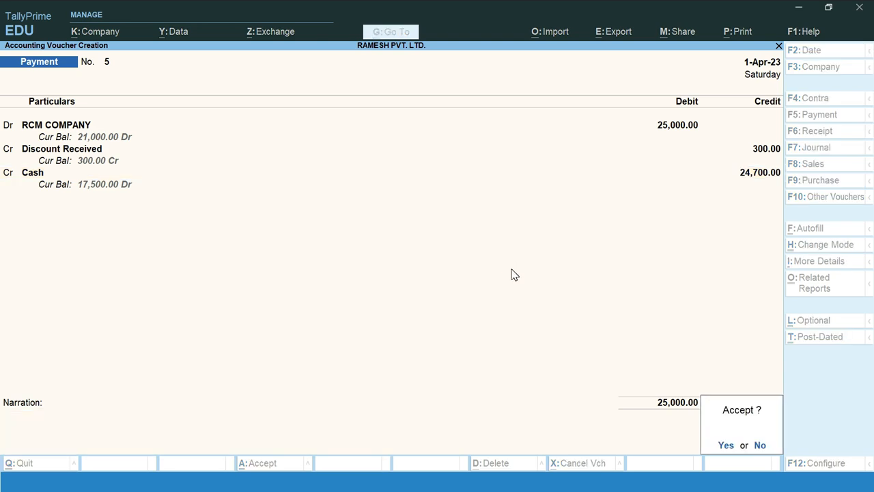
pyautogui.press('Return')
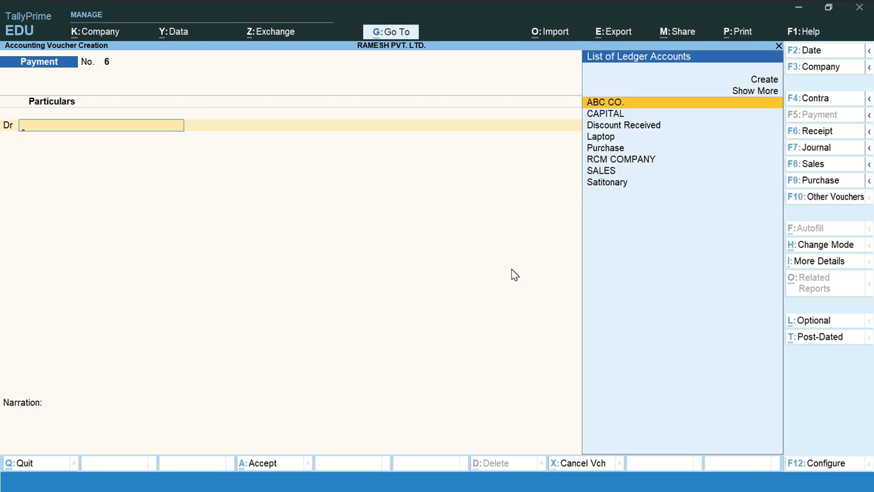
# - Go back to the laptop payment voucher and review each saved payment voucher in order through the RCM COMPANY payment
pyautogui.press('pageup')
pyautogui.press('pageup')
pyautogui.press('pageup')
pyautogui.press('pageup')
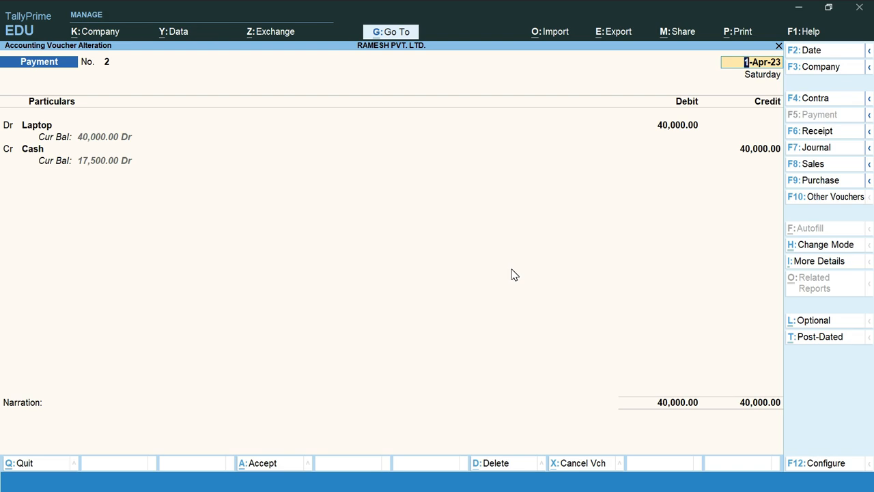
pyautogui.press('pagedown')
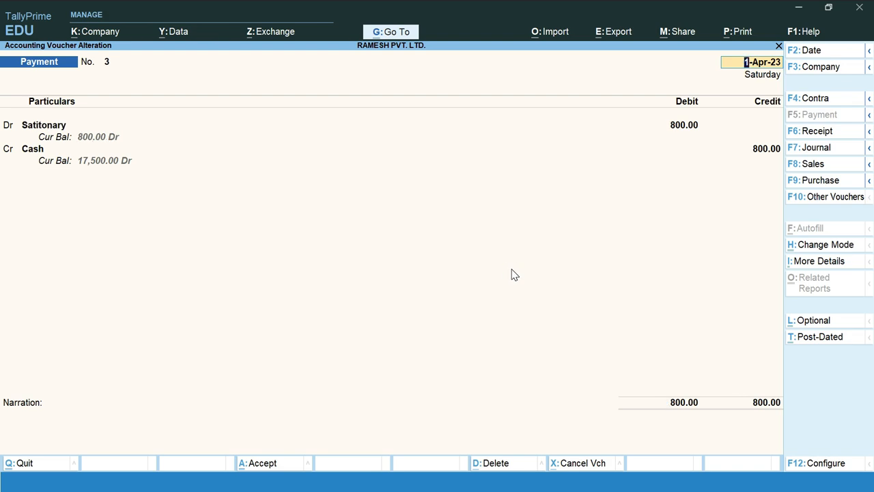
pyautogui.press('pagedown')
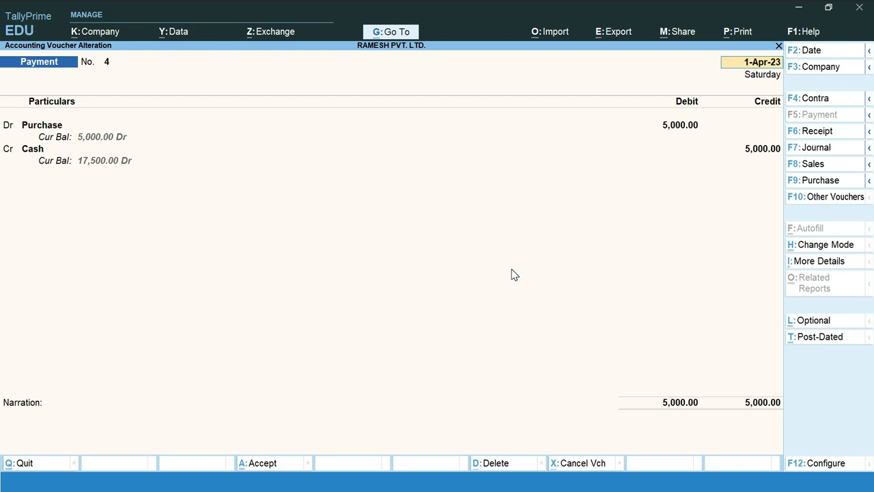
pyautogui.press('pagedown')
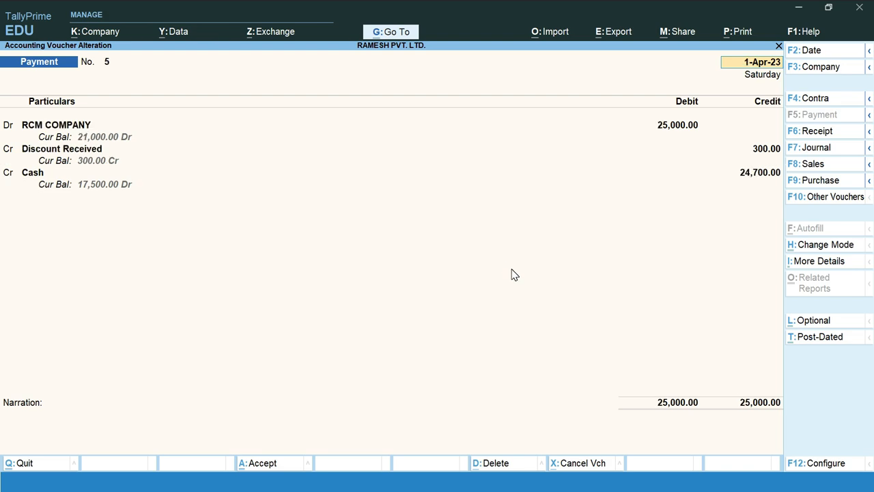